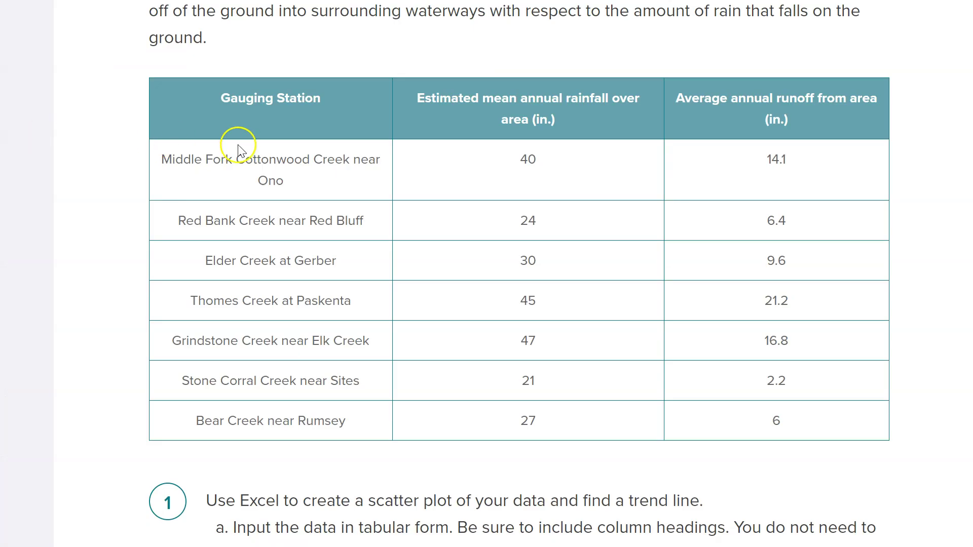
{"action": "left_click_drag", "start_coordinate": [147, 69], "coordinate": [791, 411]}
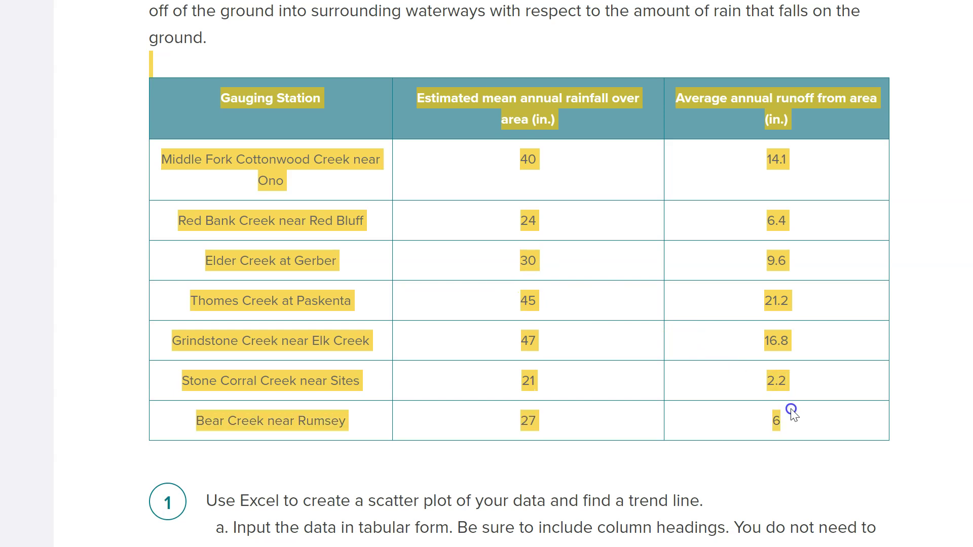
{"action": "left_click_drag", "start_coordinate": [821, 446], "coordinate": [821, 446]}
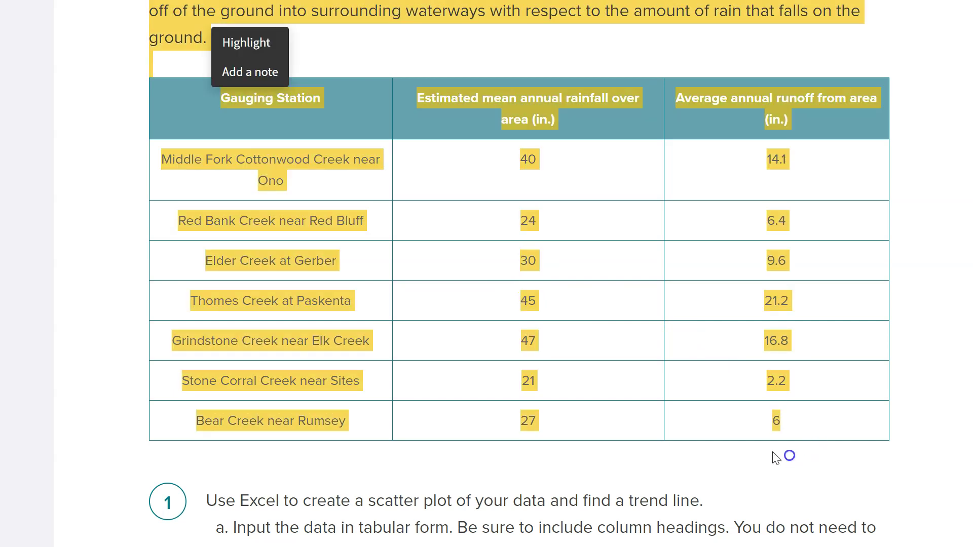
{"action": "left_click_drag", "start_coordinate": [163, 93], "coordinate": [731, 463]}
{"action": "left_click", "coordinate": [749, 467]}
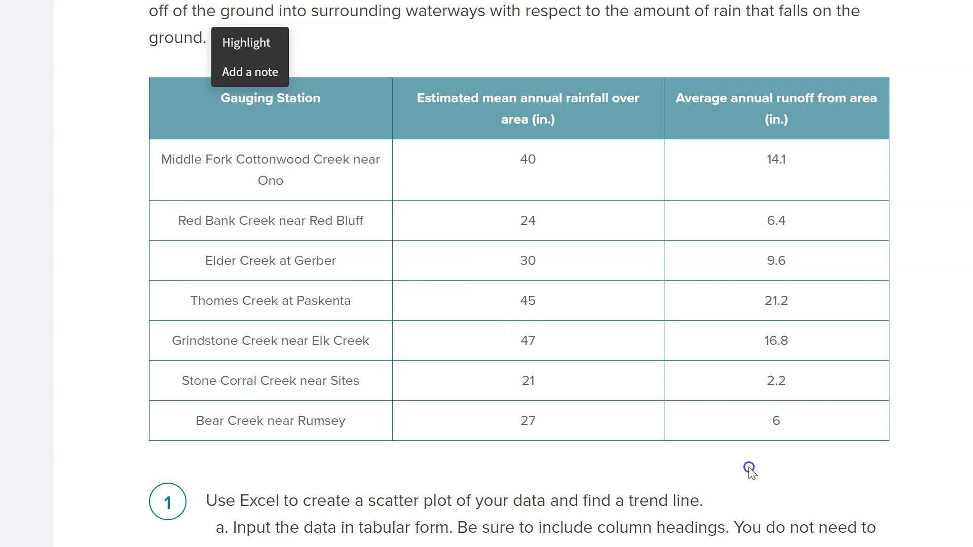
{"action": "left_click", "coordinate": [796, 429]}
Step: Copy the whole gauging station table including its headings, switch to Excel, and paste it at cell B2
{"action": "left_click_drag", "start_coordinate": [218, 96], "coordinate": [780, 438]}
{"action": "key", "text": "ctrl+c"}
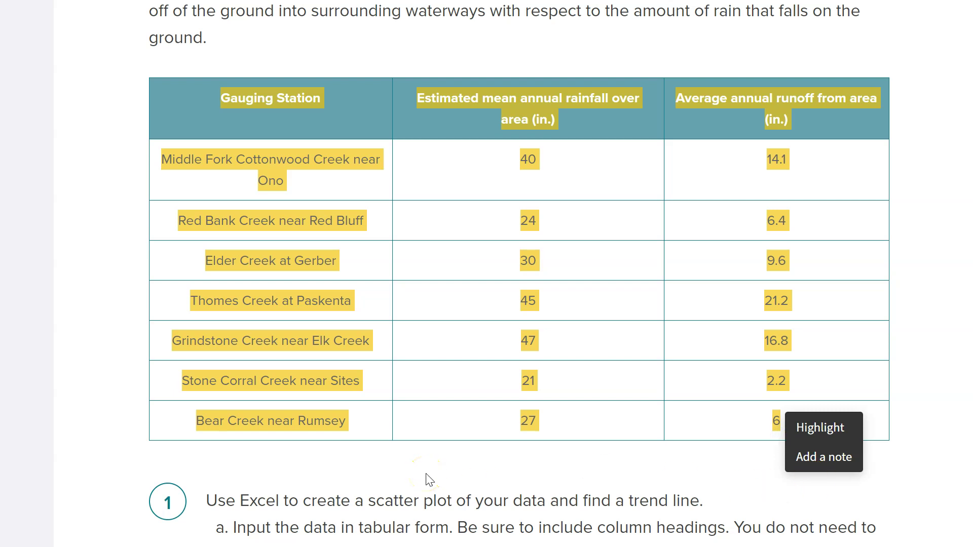
{"action": "key", "text": "super+Tab"}
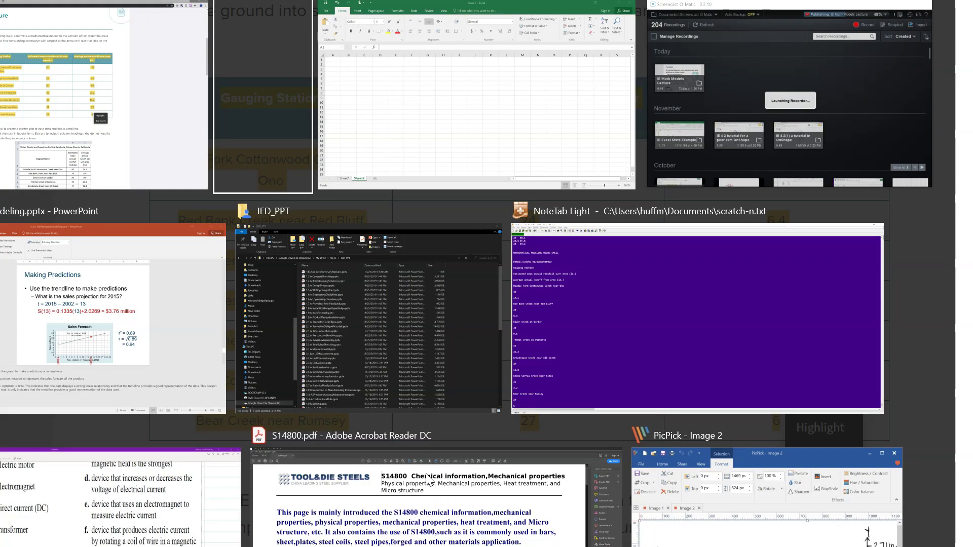
{"action": "key", "text": "Right"}
{"action": "key", "text": "Return"}
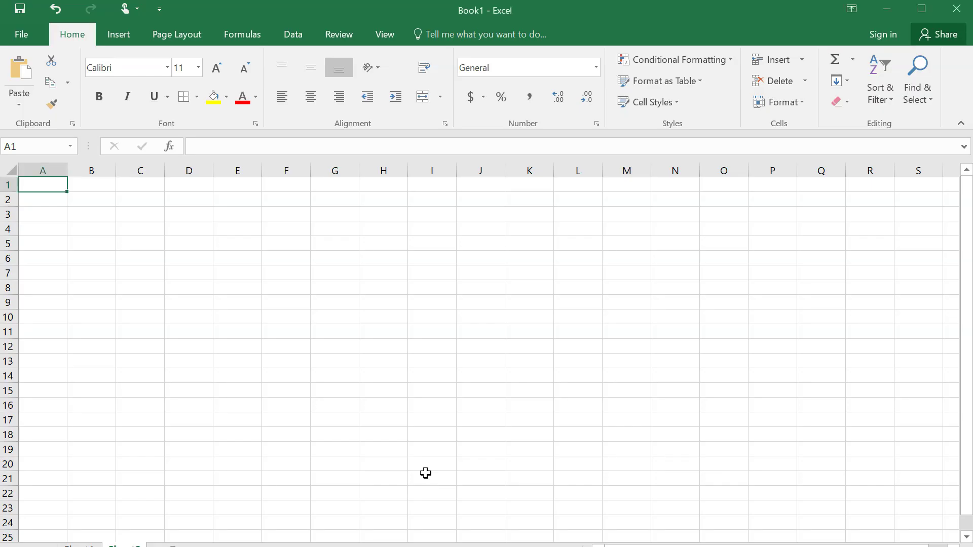
{"action": "key", "text": "Down"}
{"action": "key", "text": "Right"}
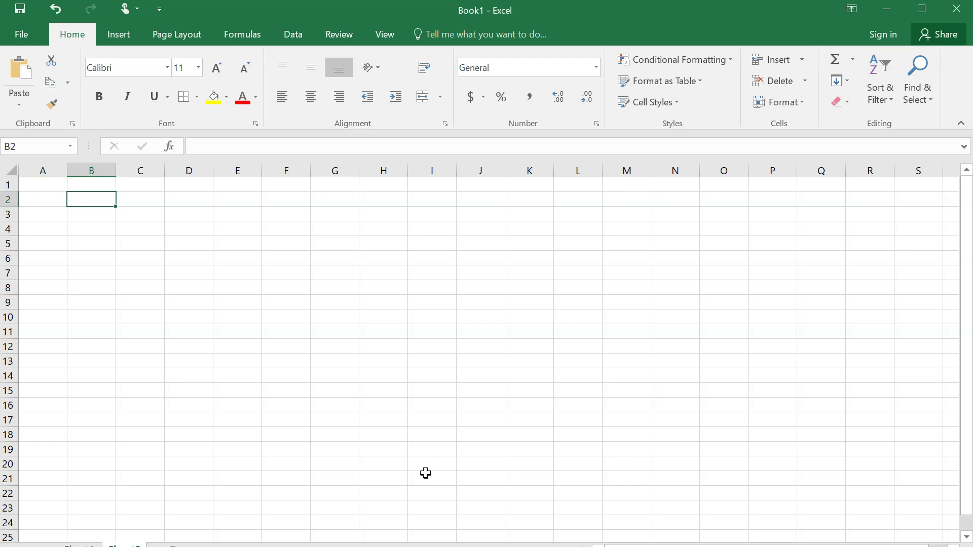
{"action": "key", "text": "ctrl+v"}
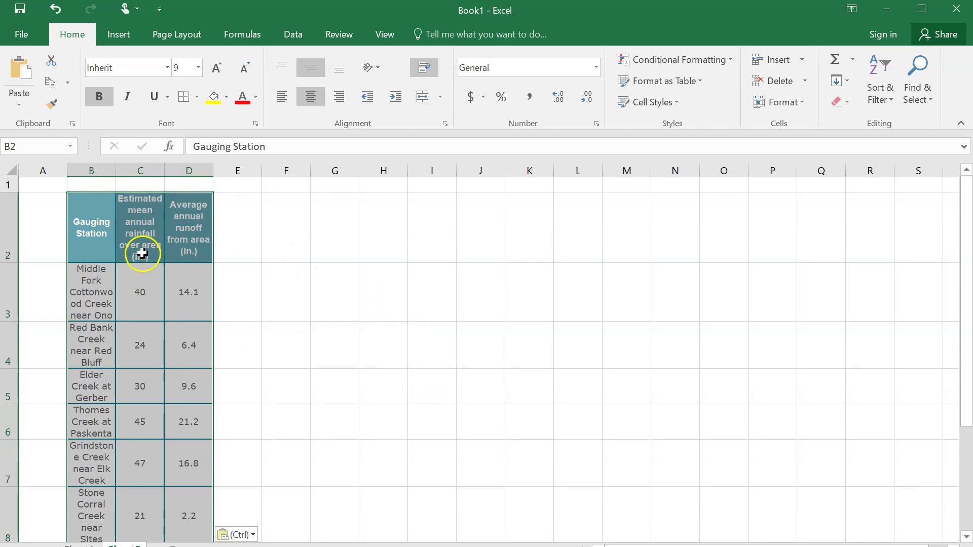
Step: Insert a markers-only scatter chart from the rainfall and runoff columns, C2:D9, including their headings
{"action": "left_click", "coordinate": [144, 236]}
{"action": "scroll", "coordinate": [139, 235], "scroll_direction": "down", "scroll_amount": 3, "text": "ctrl"}
{"action": "left_click", "coordinate": [90, 214]}
{"action": "left_click_drag", "start_coordinate": [90, 214], "coordinate": [130, 437]}
{"action": "left_click", "coordinate": [214, 275]}
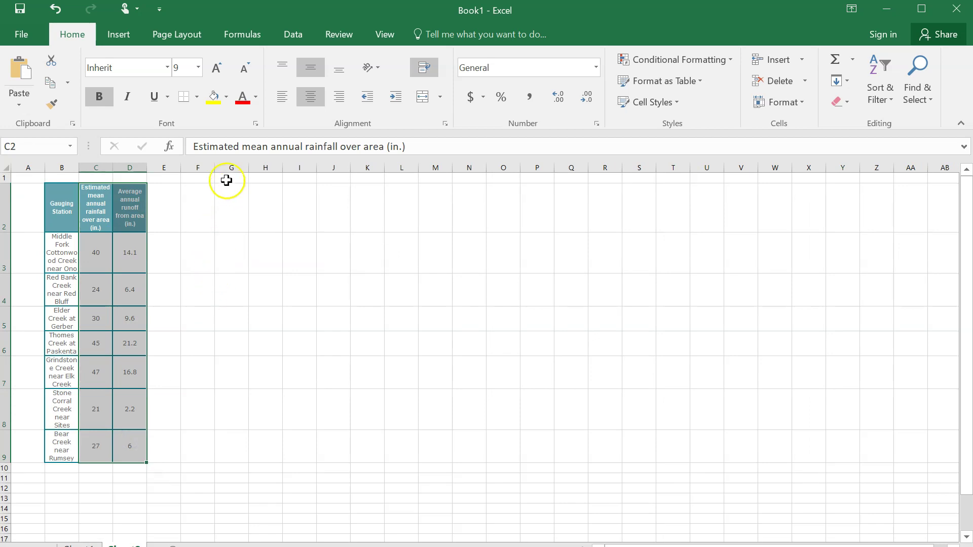
{"action": "left_click", "coordinate": [129, 34]}
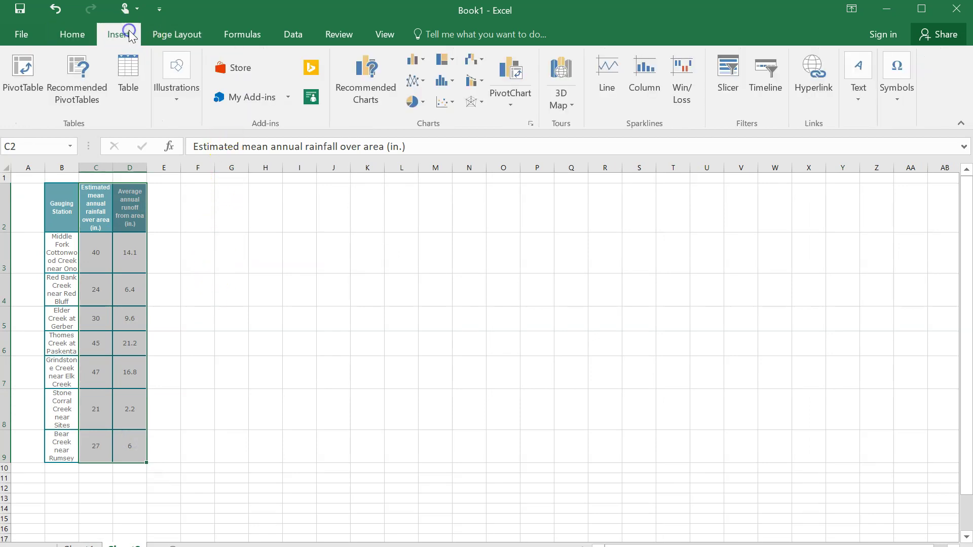
{"action": "left_click", "coordinate": [442, 102]}
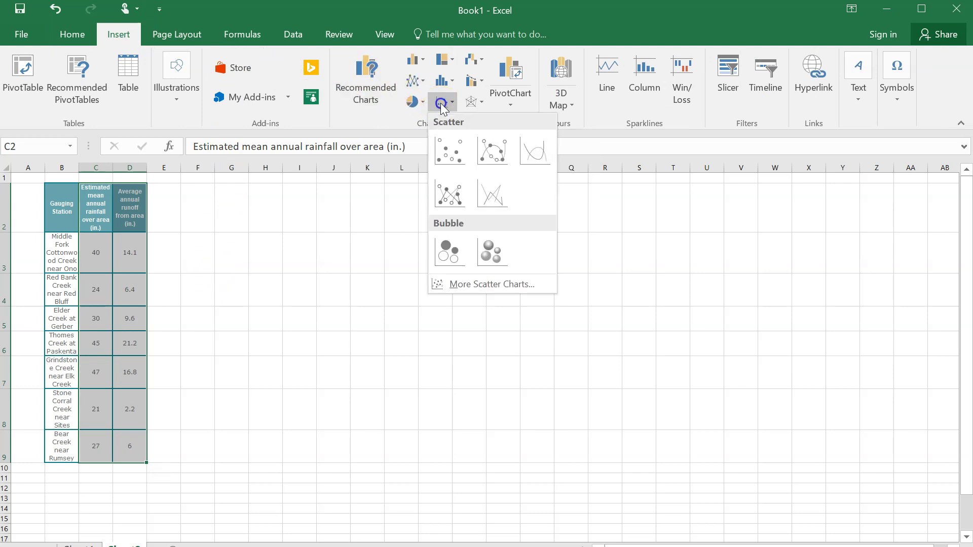
{"action": "left_click", "coordinate": [445, 144]}
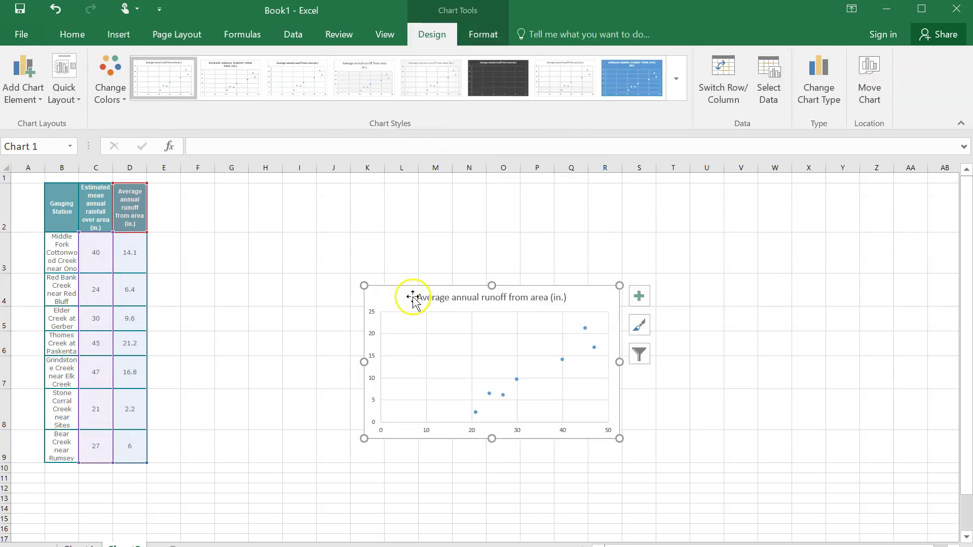
Step: Move the scatter chart closer to the data table and add axis titles to it
{"action": "left_click_drag", "start_coordinate": [397, 290], "coordinate": [267, 233]}
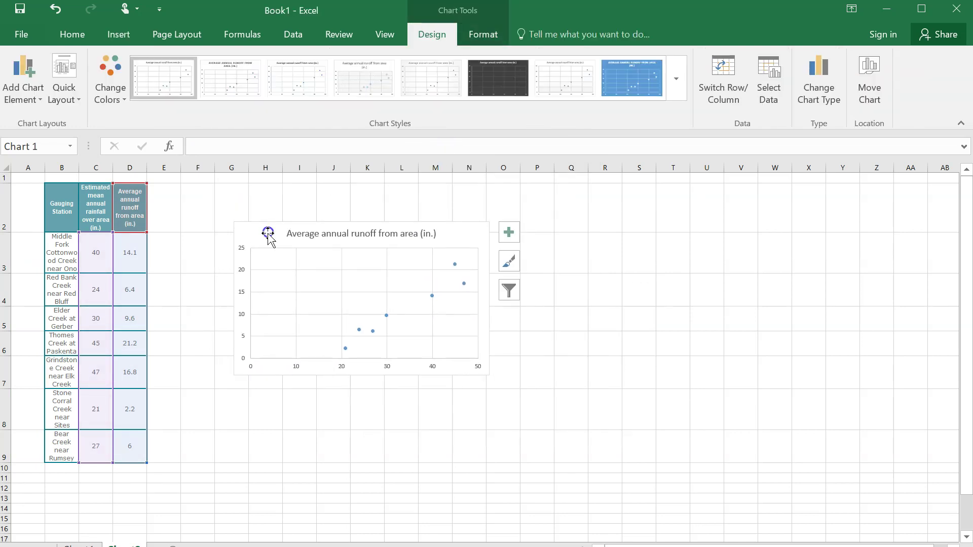
{"action": "left_click", "coordinate": [507, 234]}
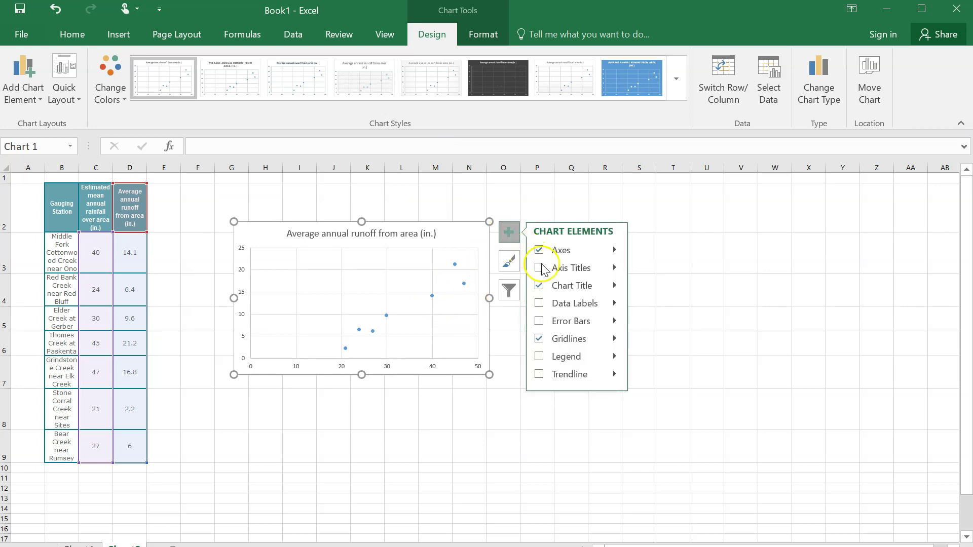
{"action": "left_click", "coordinate": [548, 272]}
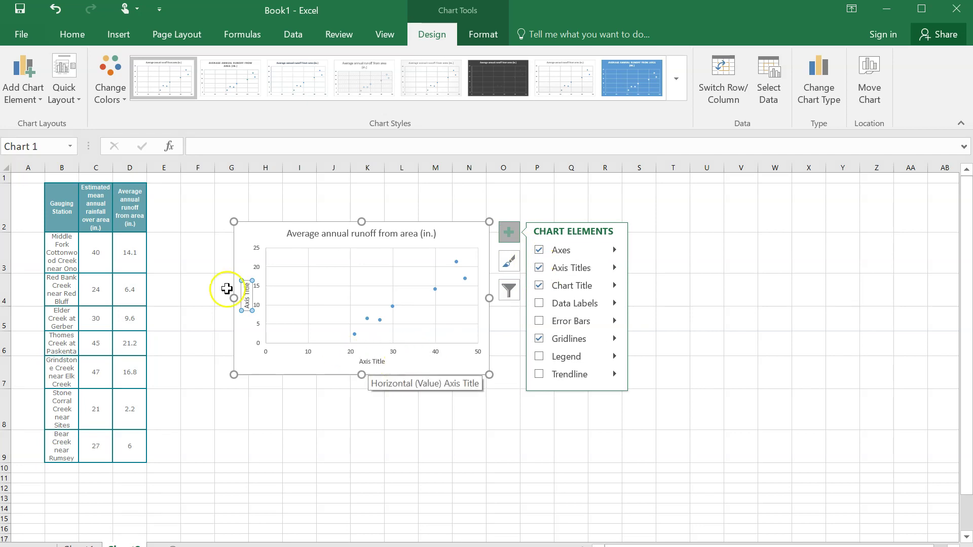
Step: Set the horizontal axis title to "Estimated mean annual rainfall over area (in.)", copied from the heading in C2
{"action": "left_click", "coordinate": [97, 212]}
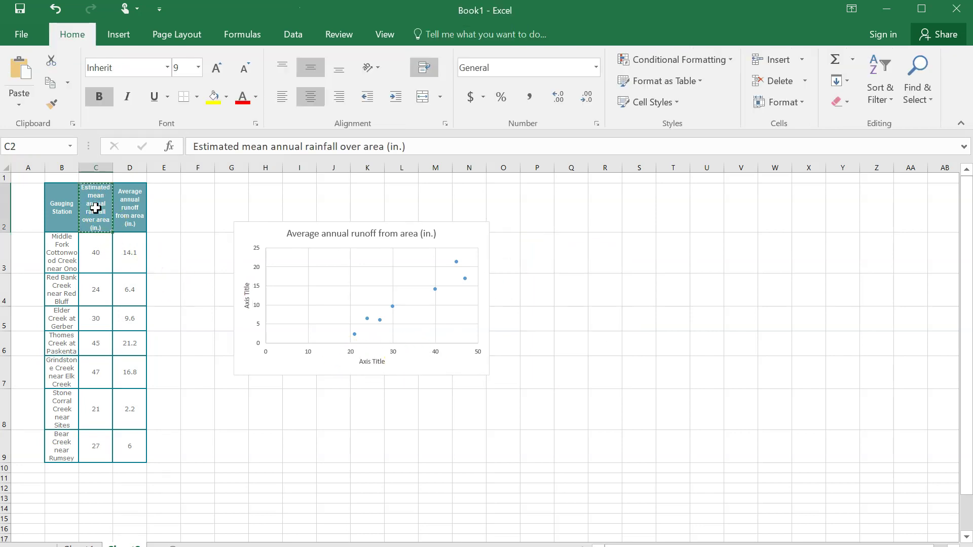
{"action": "double_click", "coordinate": [371, 361]}
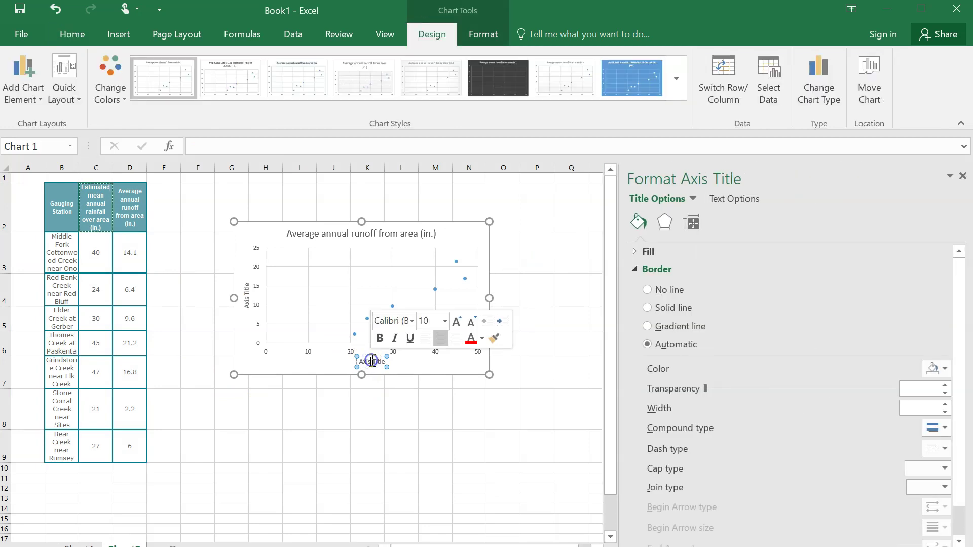
{"action": "triple_click", "coordinate": [372, 362]}
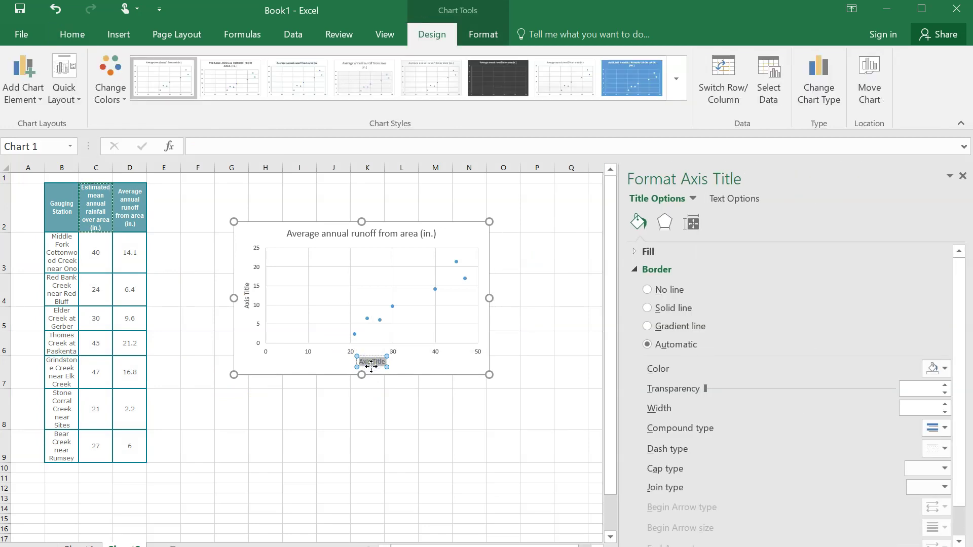
{"action": "type", "text": "Estimated mean annual rainfall over area (in.)"}
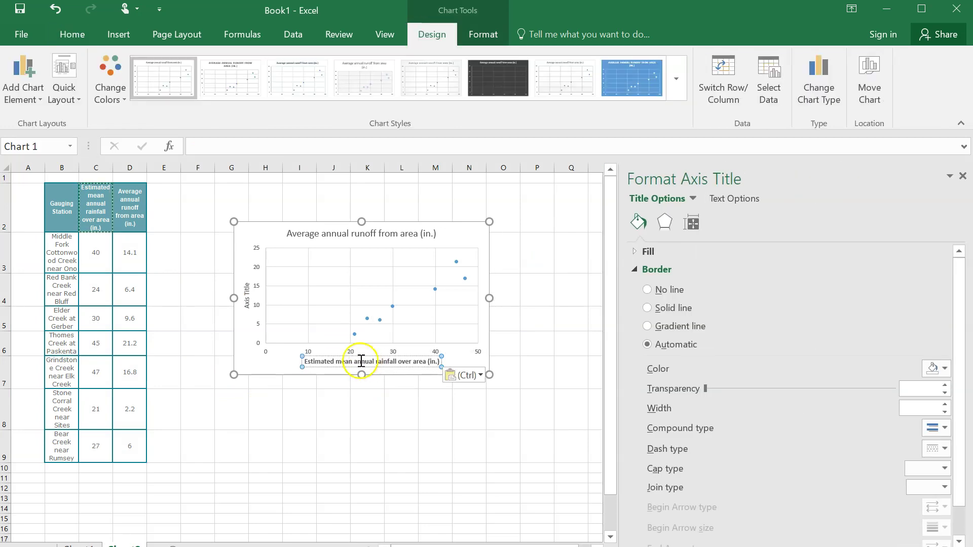
Step: Set the vertical axis title to "Average annual runoff from area (in.)", copied from D2, and enlarge the chart to span about columns E to P
{"action": "left_click", "coordinate": [120, 199]}
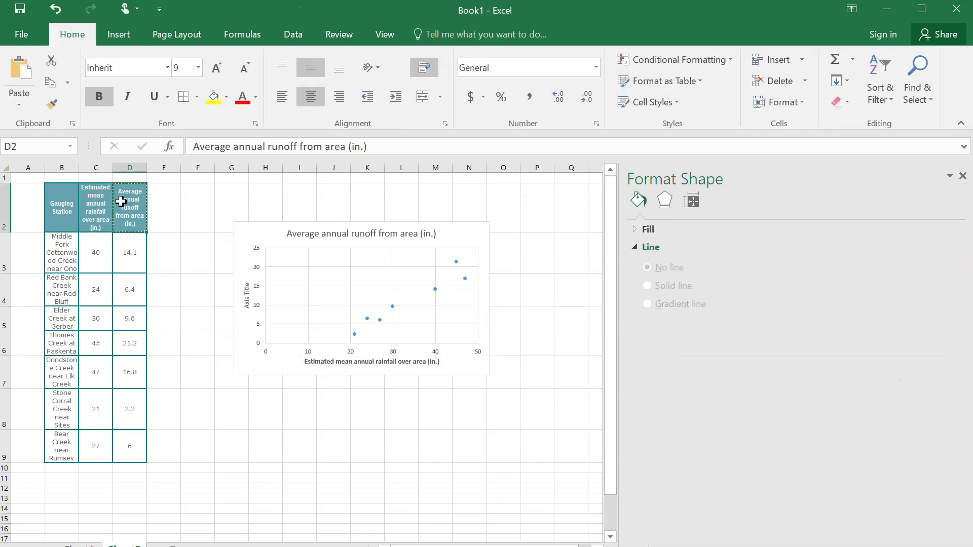
{"action": "left_click", "coordinate": [246, 293]}
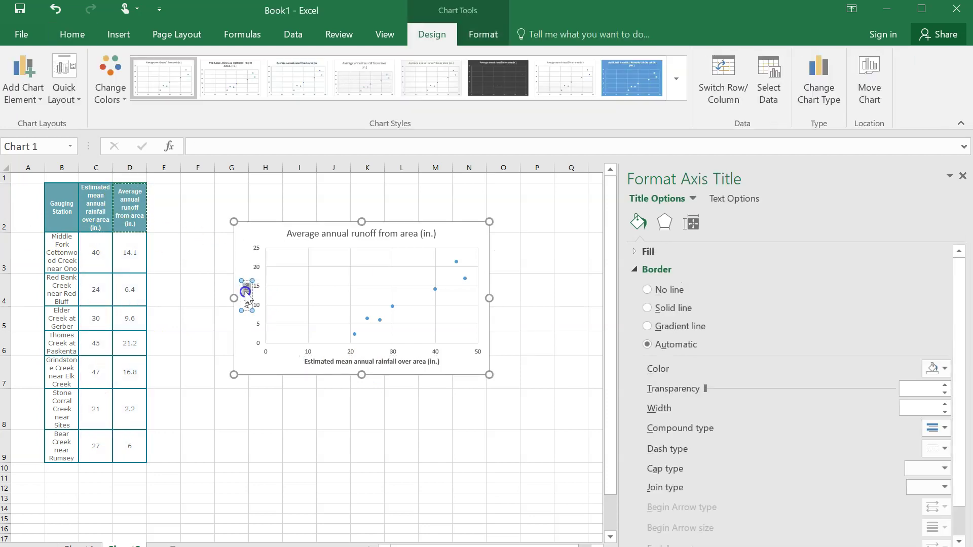
{"action": "type", "text": "Average annual runoff from area (in.)"}
{"action": "left_click", "coordinate": [402, 464]}
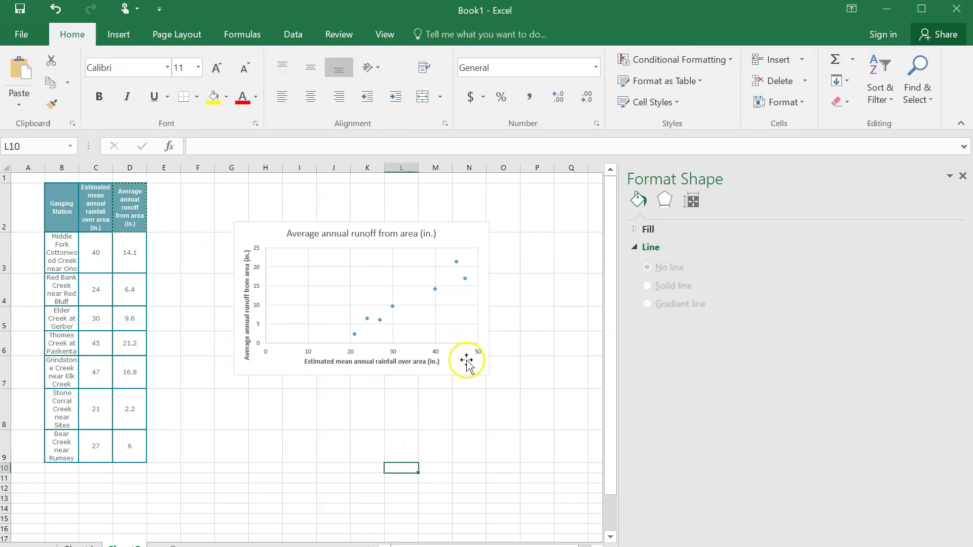
{"action": "left_click", "coordinate": [466, 361]}
{"action": "left_click_drag", "start_coordinate": [473, 366], "coordinate": [539, 508]}
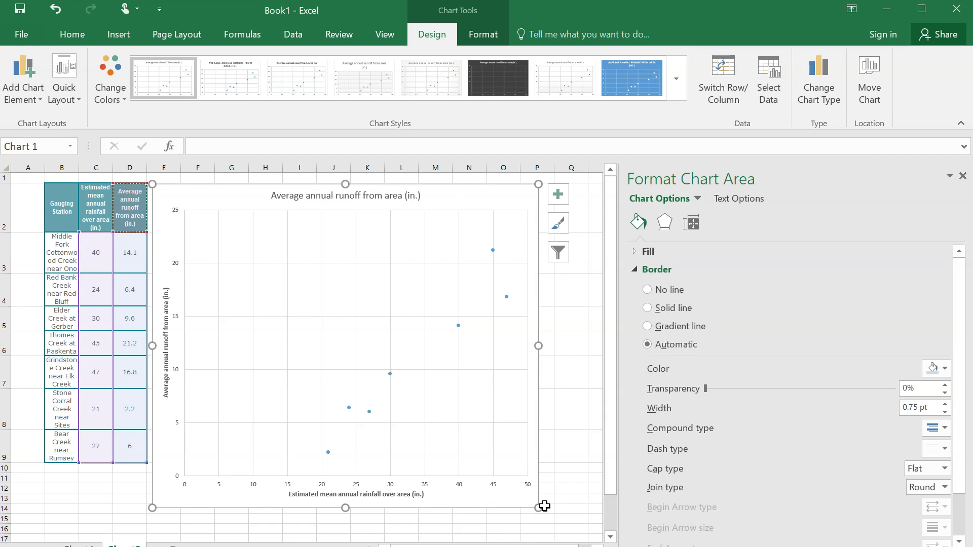
Step: Add a linear trendline to the data points and display its equation and R-squared value on the chart
{"action": "right_click", "coordinate": [458, 327]}
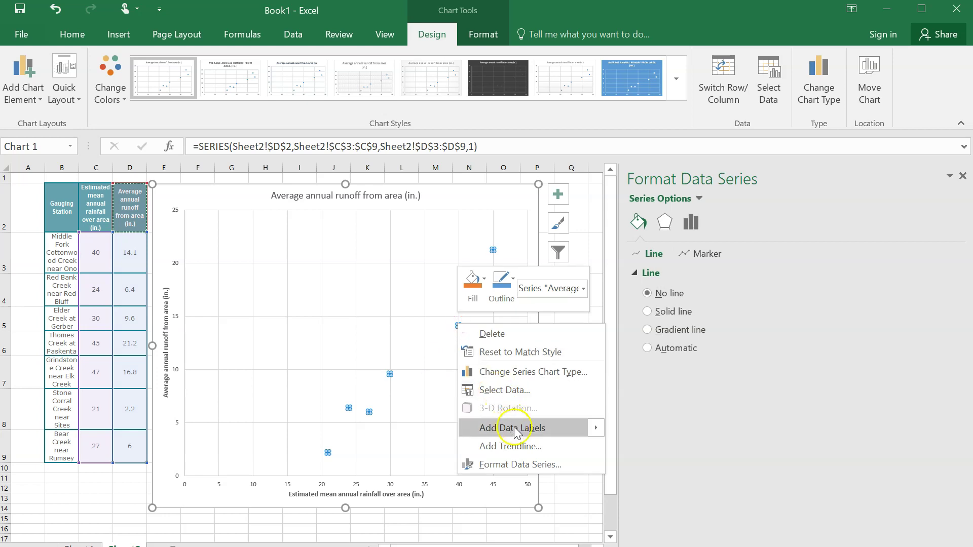
{"action": "left_click", "coordinate": [524, 451]}
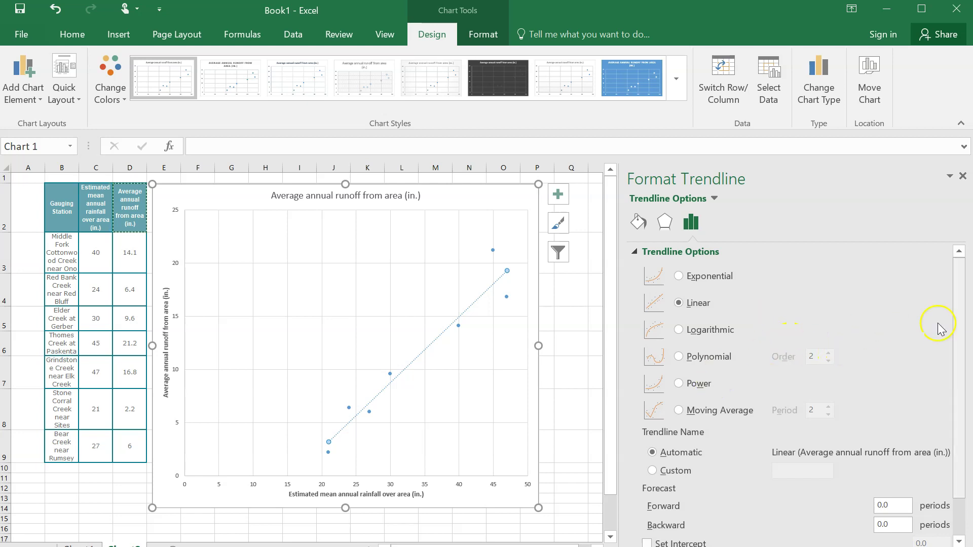
{"action": "scroll", "coordinate": [934, 326], "scroll_direction": "down", "scroll_amount": 3}
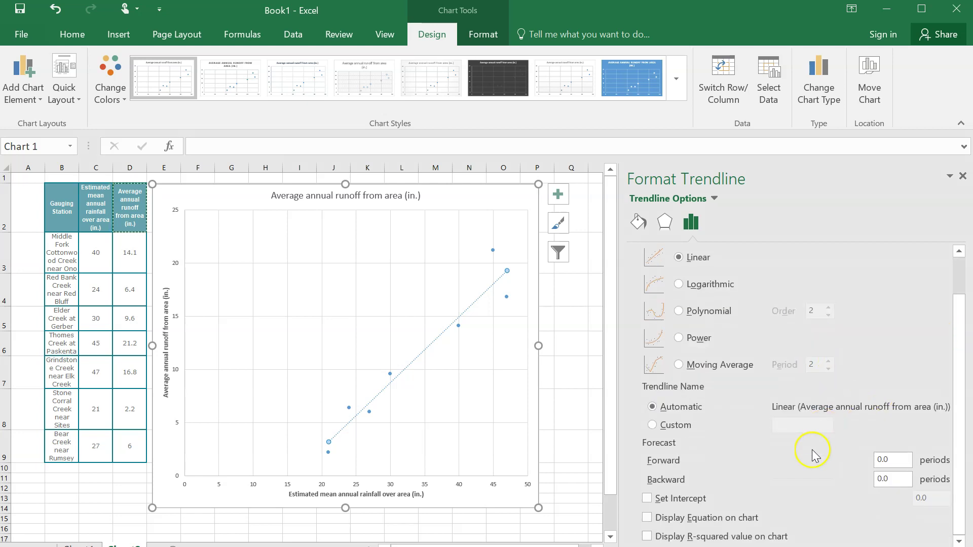
{"action": "left_click", "coordinate": [647, 518]}
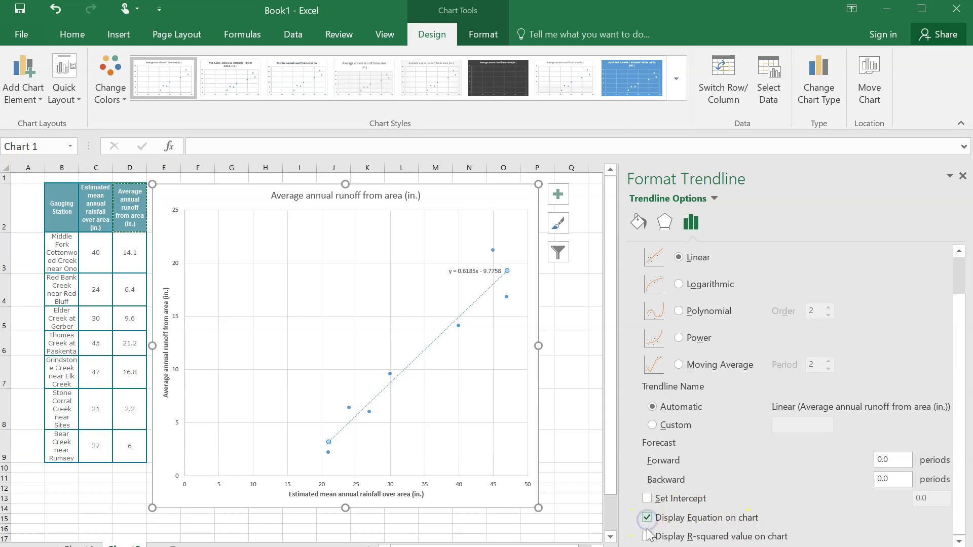
{"action": "left_click", "coordinate": [647, 537]}
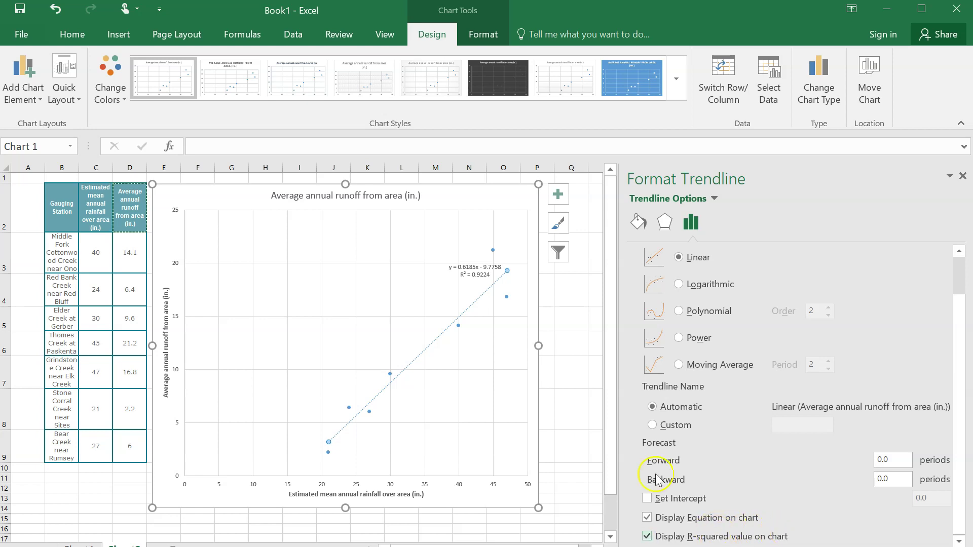
Step: Enlarge the trendline equation label to 18 pt and place it in the empty plot area above the trendline
{"action": "left_click_drag", "start_coordinate": [458, 266], "coordinate": [227, 205]}
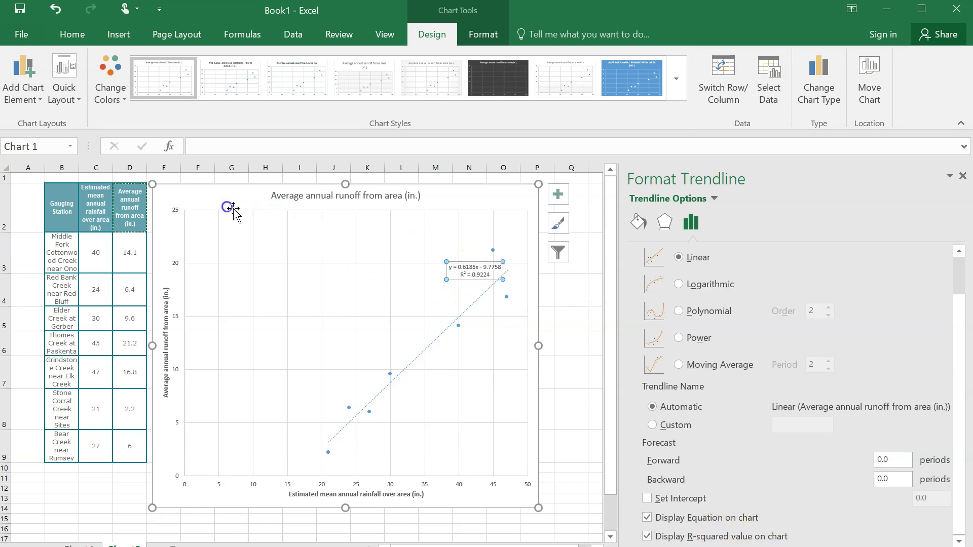
{"action": "left_click", "coordinate": [61, 34]}
{"action": "left_click", "coordinate": [218, 68]}
{"action": "left_click", "coordinate": [218, 68]}
{"action": "left_click", "coordinate": [218, 68]}
{"action": "left_click", "coordinate": [218, 68]}
{"action": "left_click", "coordinate": [218, 68]}
{"action": "left_click", "coordinate": [219, 68]}
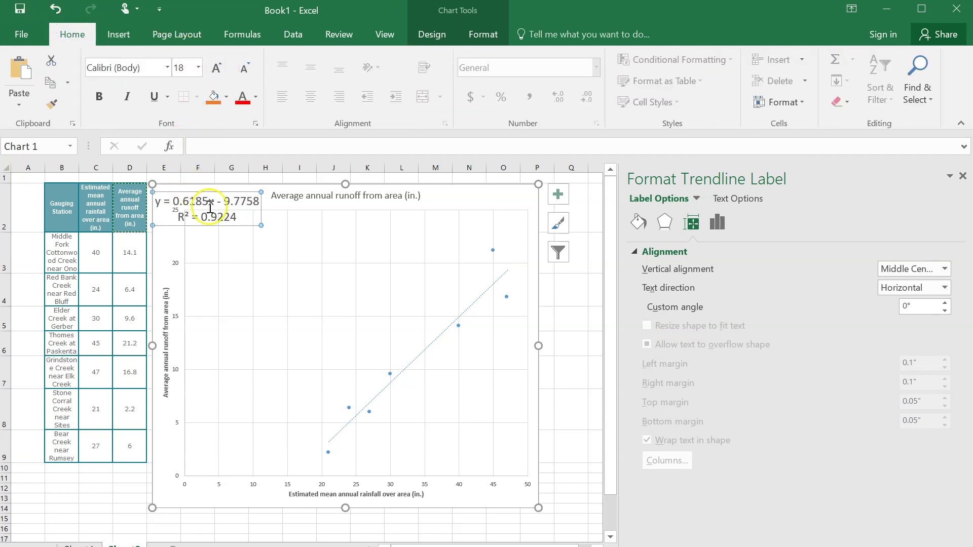
{"action": "left_click_drag", "start_coordinate": [188, 191], "coordinate": [288, 275]}
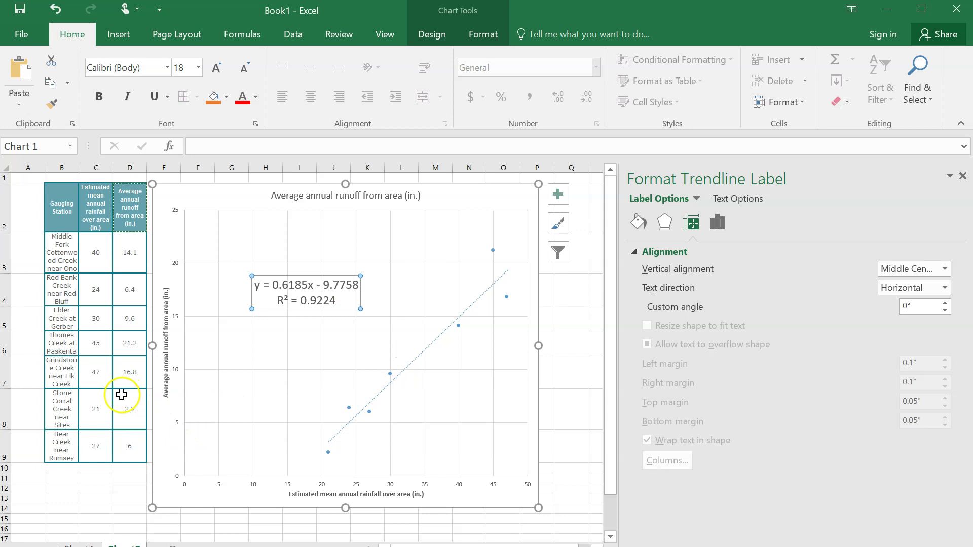
Step: Select cell B33 as the destination, and on the assignment page select the Bike Weight and Minimum Jump Height table for copying
{"action": "scroll", "coordinate": [120, 392], "scroll_direction": "down", "scroll_amount": 9}
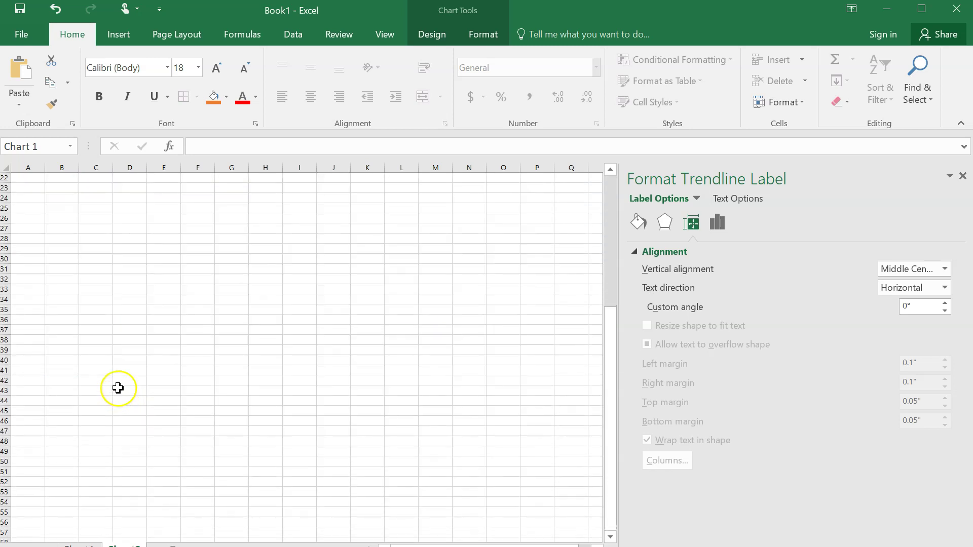
{"action": "left_click", "coordinate": [62, 228]}
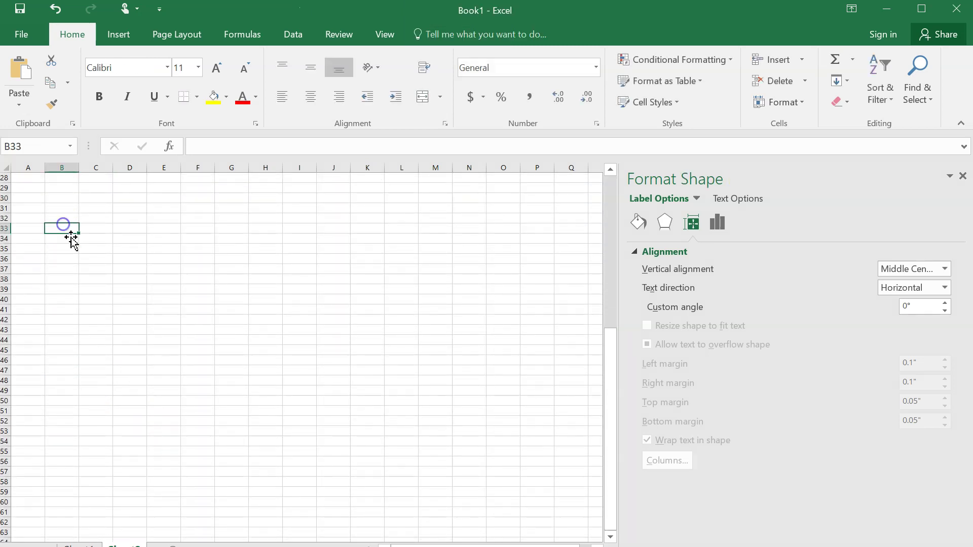
{"action": "key", "text": "alt+Tab"}
{"action": "scroll", "coordinate": [358, 282], "scroll_direction": "down", "scroll_amount": 20}
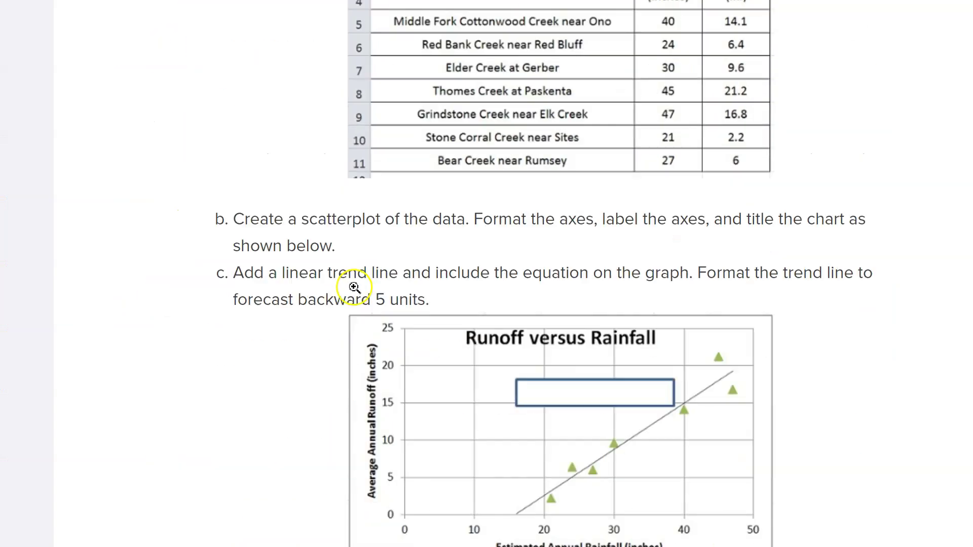
{"action": "scroll", "coordinate": [332, 281], "scroll_direction": "down", "scroll_amount": 8}
{"action": "scroll", "coordinate": [326, 279], "scroll_direction": "up", "scroll_amount": 4}
{"action": "scroll", "coordinate": [327, 279], "scroll_direction": "down", "scroll_amount": 2}
{"action": "scroll", "coordinate": [327, 281], "scroll_direction": "up", "scroll_amount": 2}
{"action": "left_click_drag", "start_coordinate": [324, 93], "coordinate": [727, 493]}
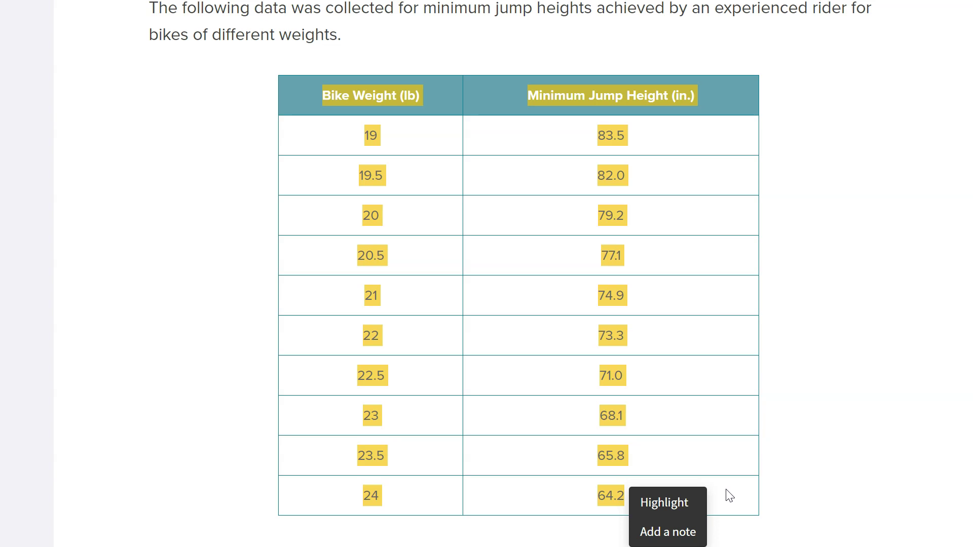
Step: Switch back to Excel and paste the bike weight and jump height table into the sheet starting at B33
{"action": "key", "text": "alt+Tab"}
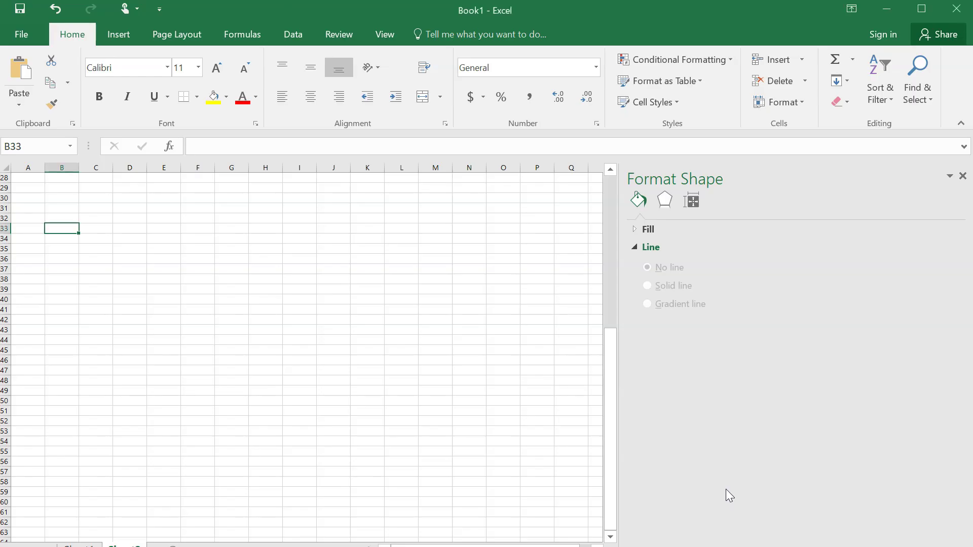
{"action": "type", "text": "Bike Weight (lb)\tMinimum Jump Height (in.) 19\t83.5 19.5\t82 20\t79.2 20.5\t77.1 21\t74.9 22\t73.3 22.5\t71 23\t68.1 23.5\t65.8 24\t64.2"}
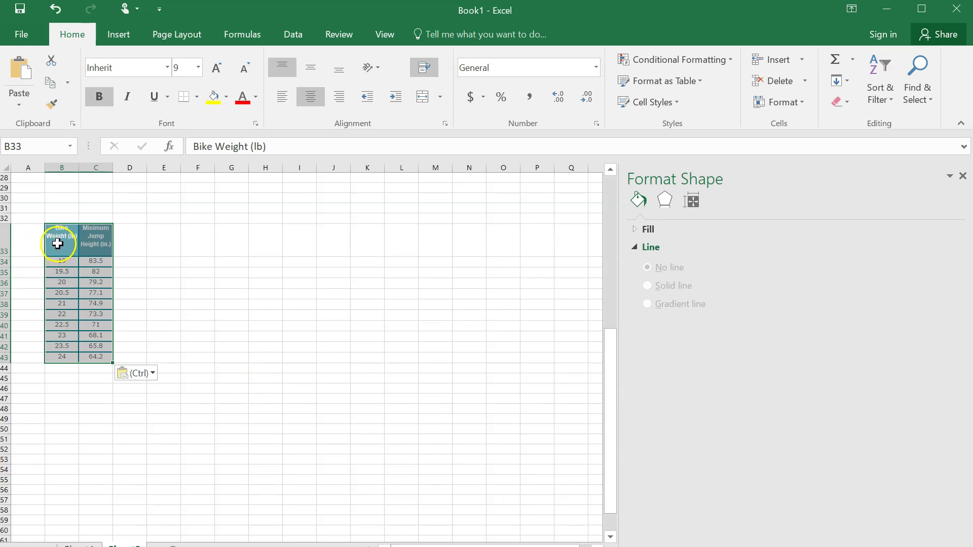
{"action": "left_click", "coordinate": [59, 209]}
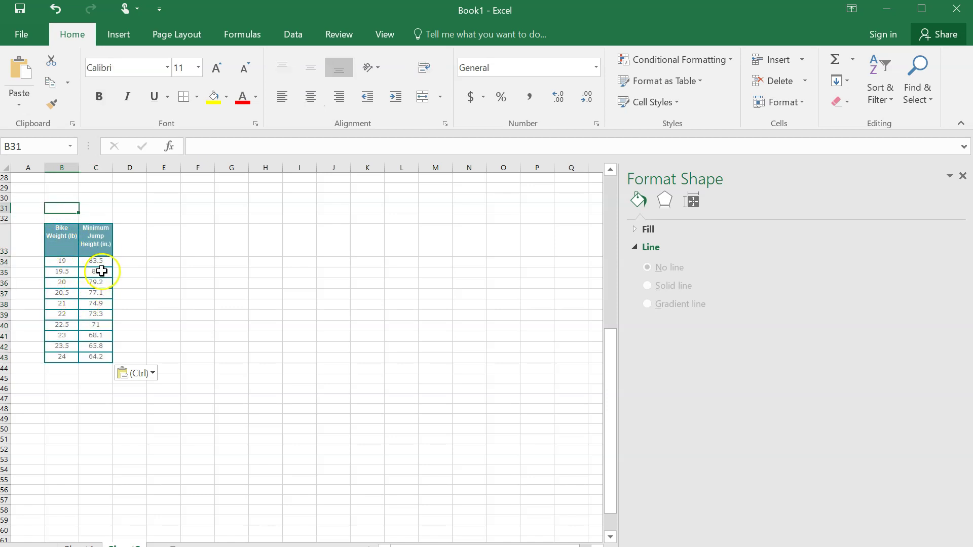
Step: Insert a markers-only scatter chart from the bike data in B33:C43
{"action": "left_click_drag", "start_coordinate": [62, 233], "coordinate": [97, 354]}
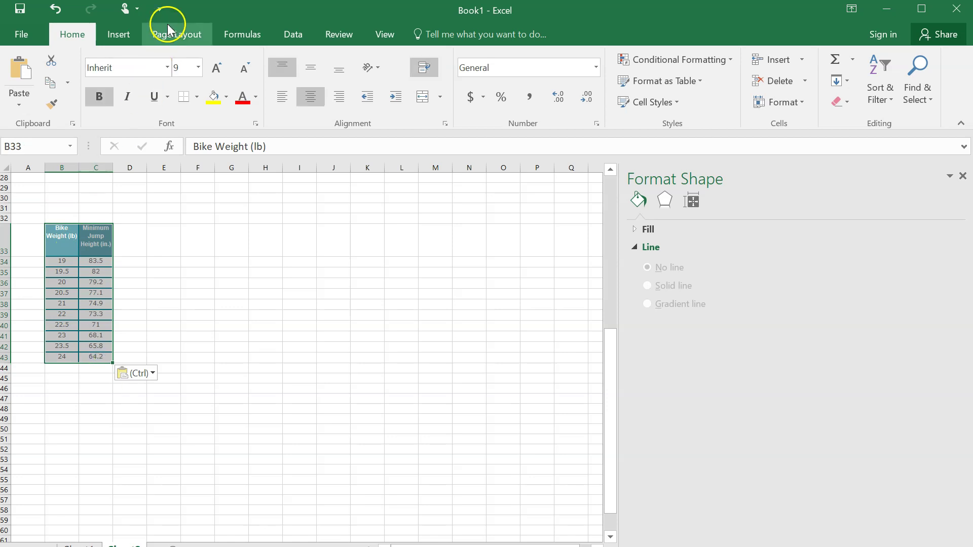
{"action": "left_click", "coordinate": [118, 33]}
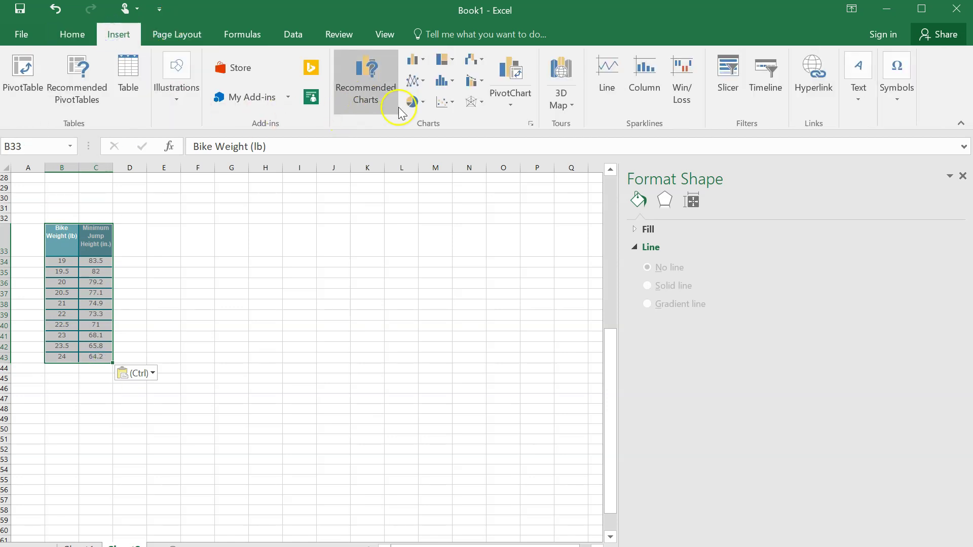
{"action": "left_click", "coordinate": [442, 101]}
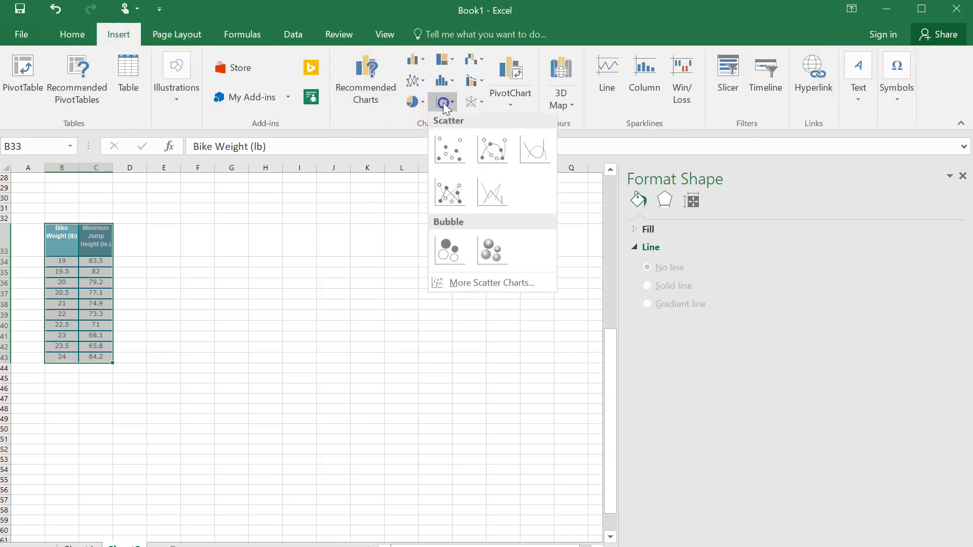
{"action": "left_click", "coordinate": [463, 154]}
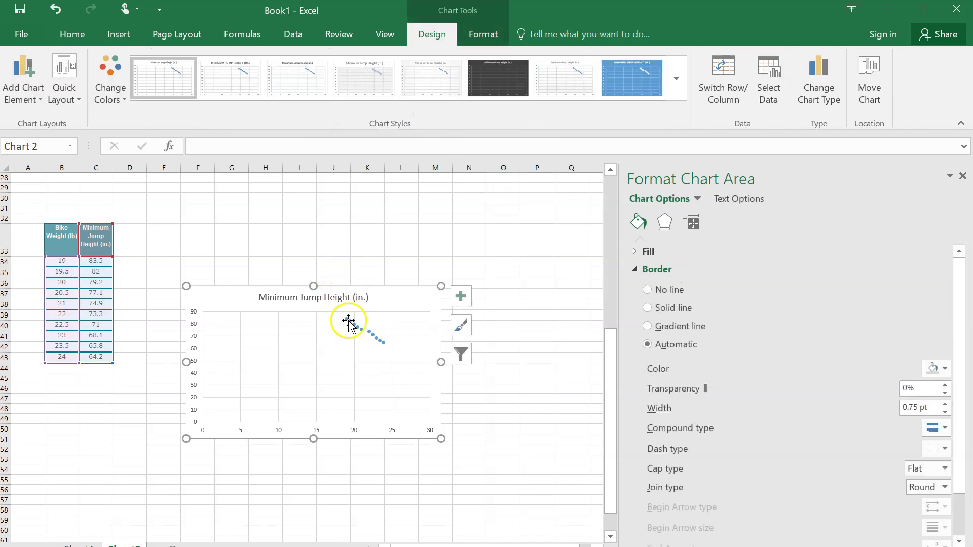
Step: Add axis titles to the chart and set the horizontal one to "Bike Weight (lb)", copied from B33
{"action": "left_click", "coordinate": [462, 298]}
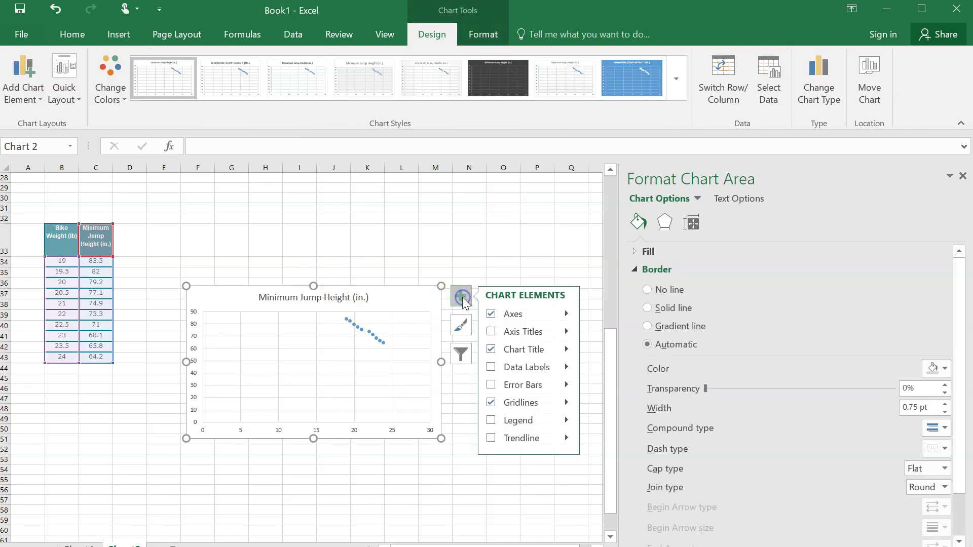
{"action": "left_click", "coordinate": [506, 331]}
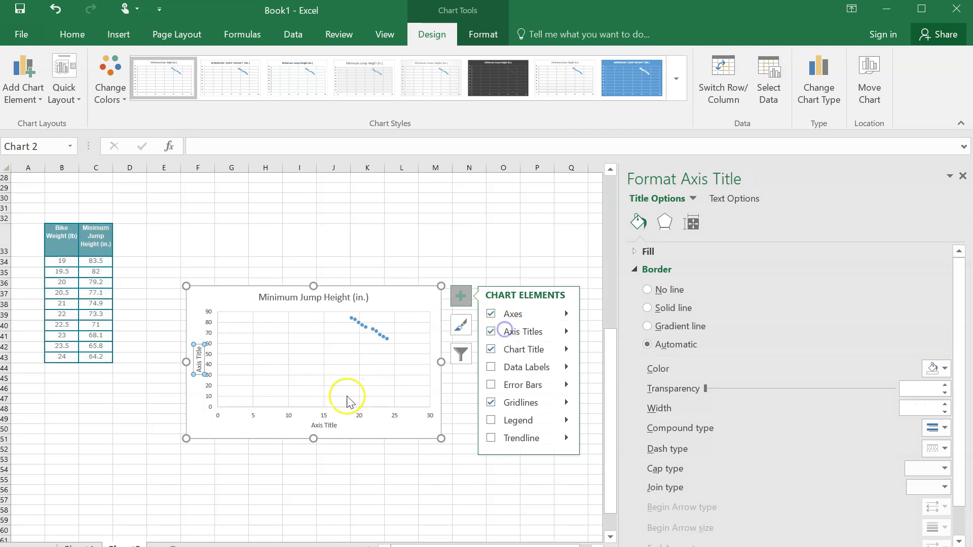
{"action": "left_click", "coordinate": [68, 236]}
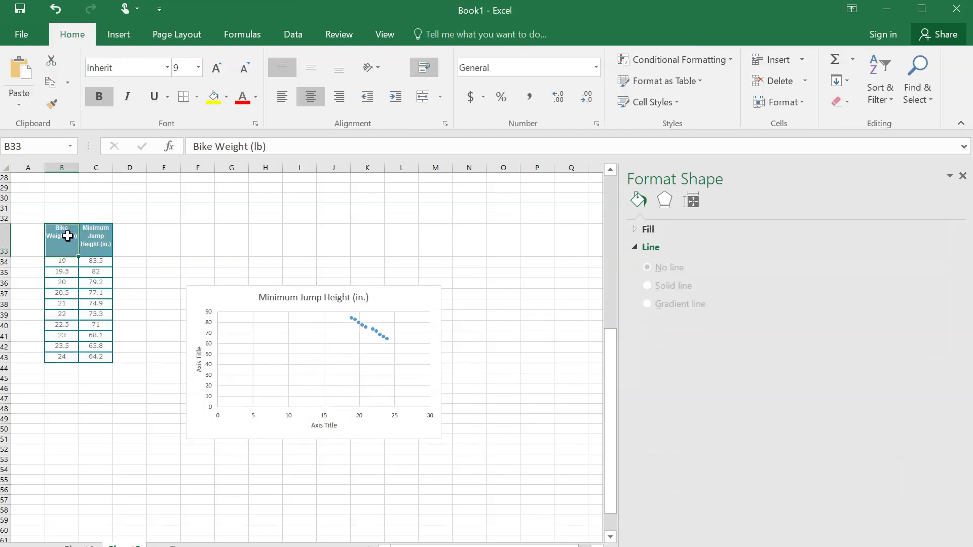
{"action": "left_click", "coordinate": [318, 426]}
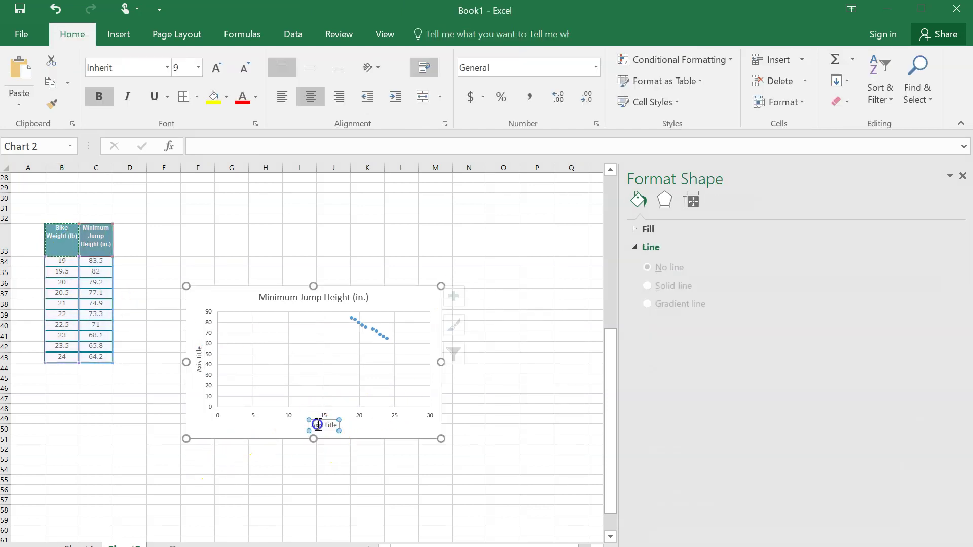
{"action": "triple_click", "coordinate": [318, 426]}
{"action": "key", "text": "ctrl+v"}
Step: Set the vertical axis title to "Minimum Jump Height (in.)", copied from the heading in C33
{"action": "left_click", "coordinate": [93, 235]}
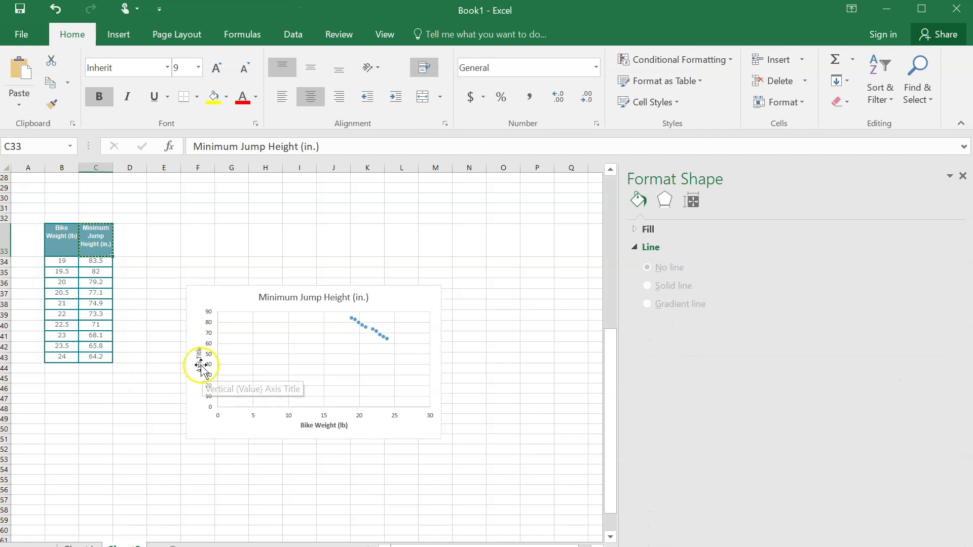
{"action": "left_click", "coordinate": [197, 364]}
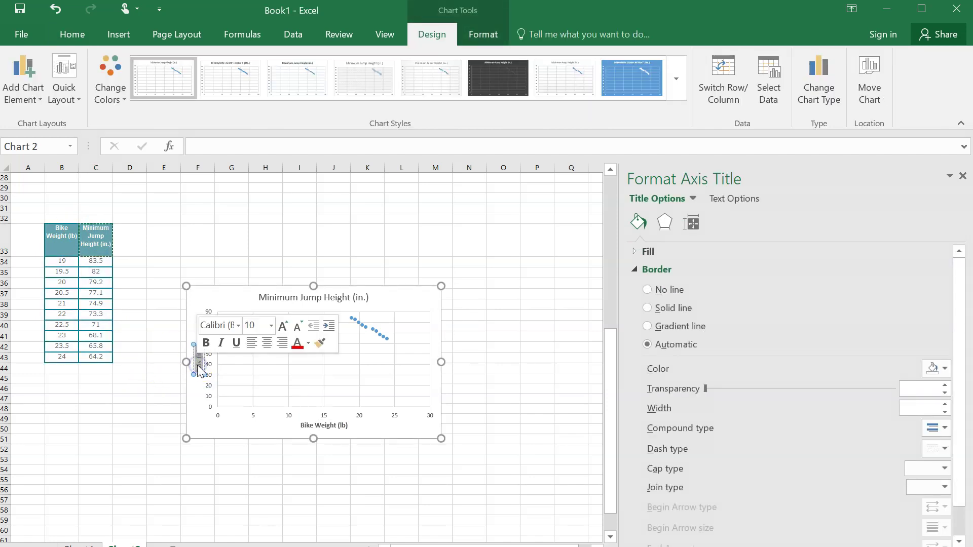
{"action": "type", "text": "Minimum Jump Height (in.)"}
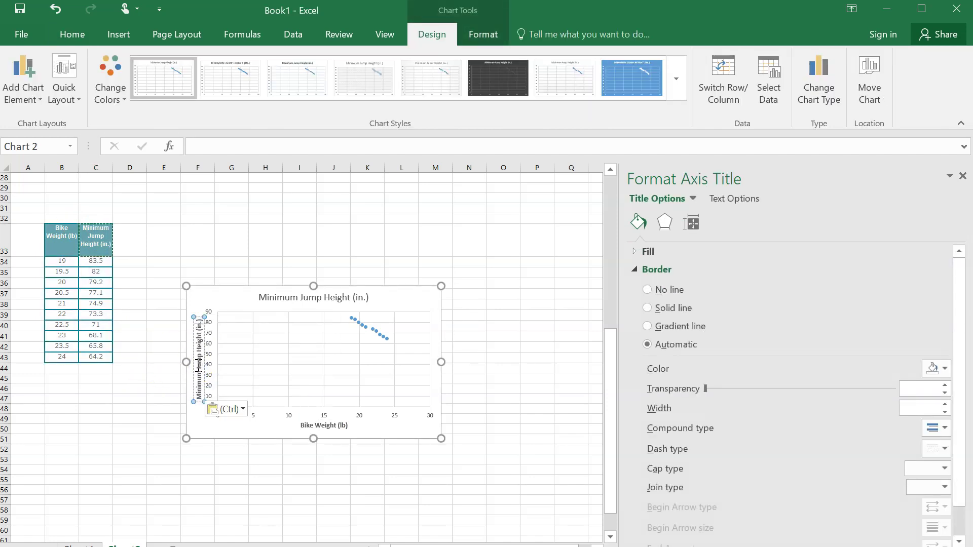
{"action": "left_click", "coordinate": [245, 428]}
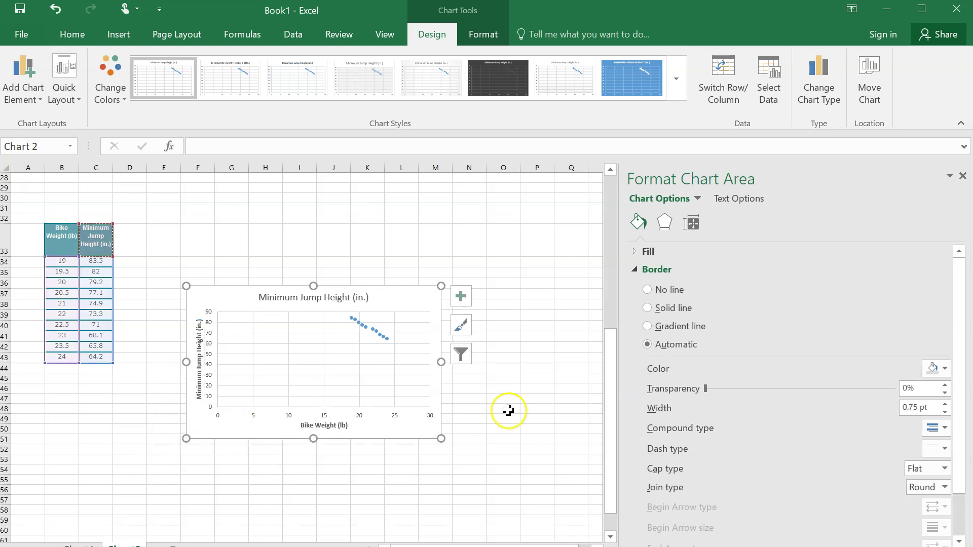
Step: Add a linear trendline to the jump height points and display its equation and R-squared value on the chart
{"action": "right_click", "coordinate": [364, 326]}
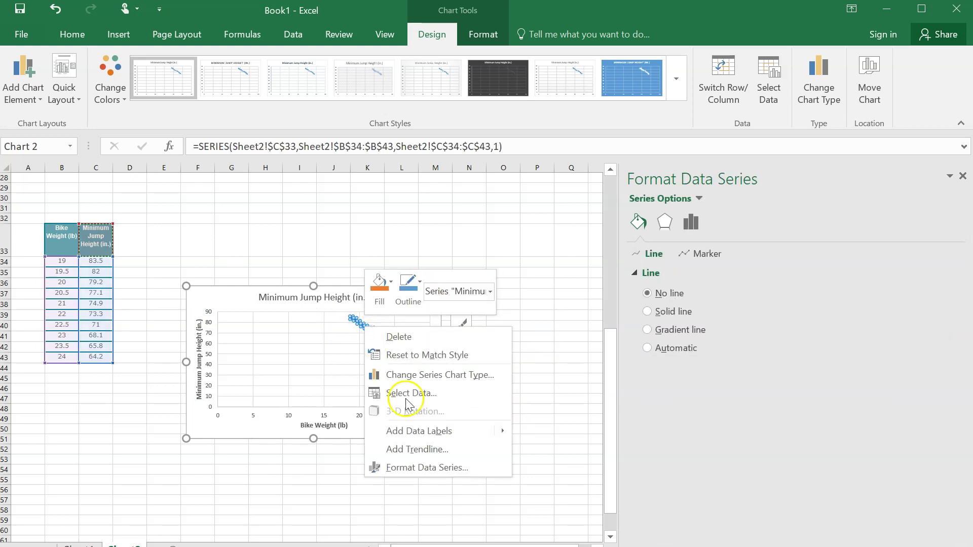
{"action": "left_click", "coordinate": [436, 448]}
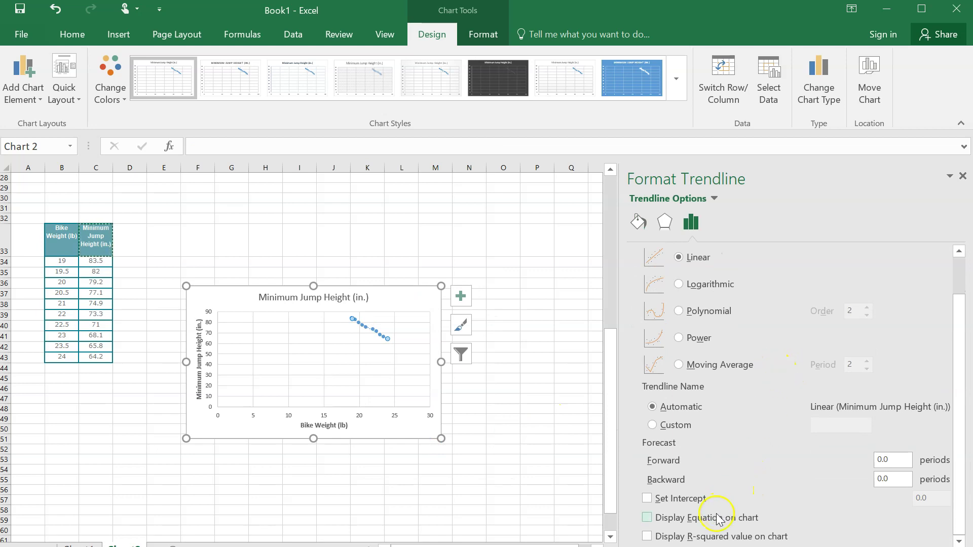
{"action": "left_click", "coordinate": [715, 523]}
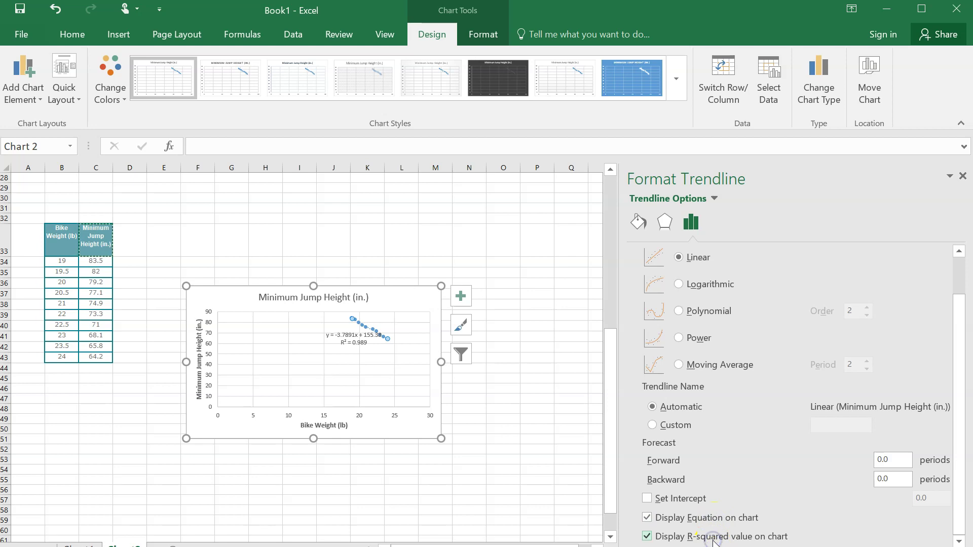
Step: Enlarge the trendline equation label and place it in the empty plot area, and enlarge the chart to span about columns D to M
{"action": "left_click_drag", "start_coordinate": [340, 341], "coordinate": [263, 326]}
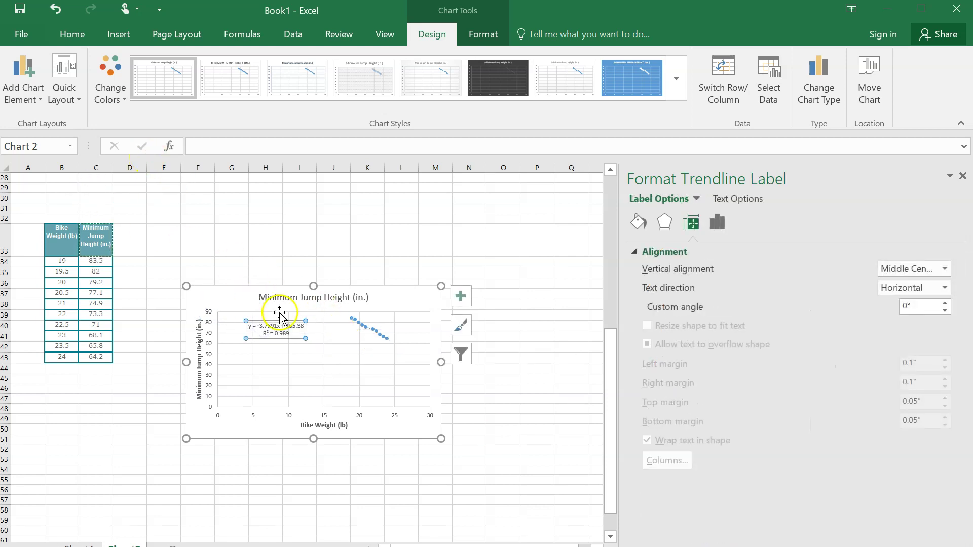
{"action": "left_click", "coordinate": [72, 34]}
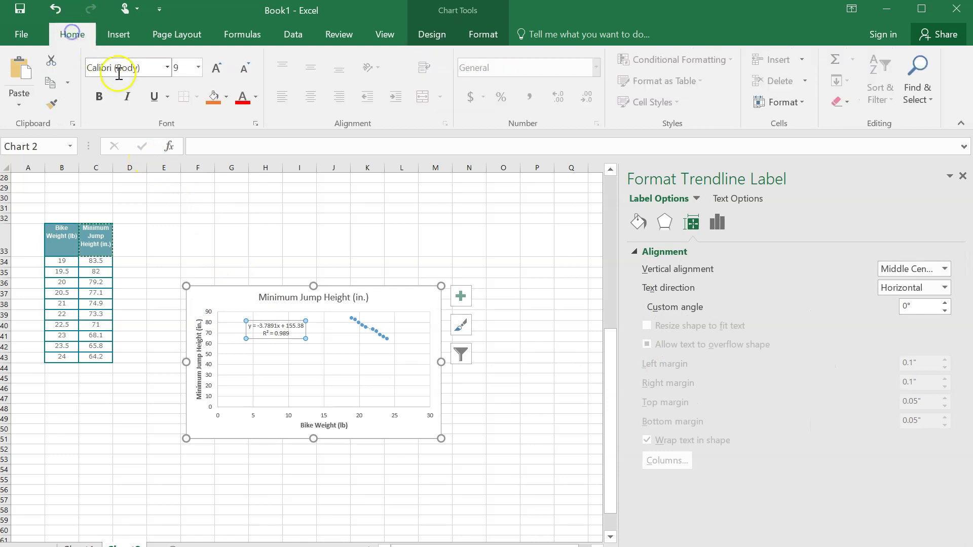
{"action": "left_click", "coordinate": [215, 69]}
{"action": "left_click", "coordinate": [216, 69]}
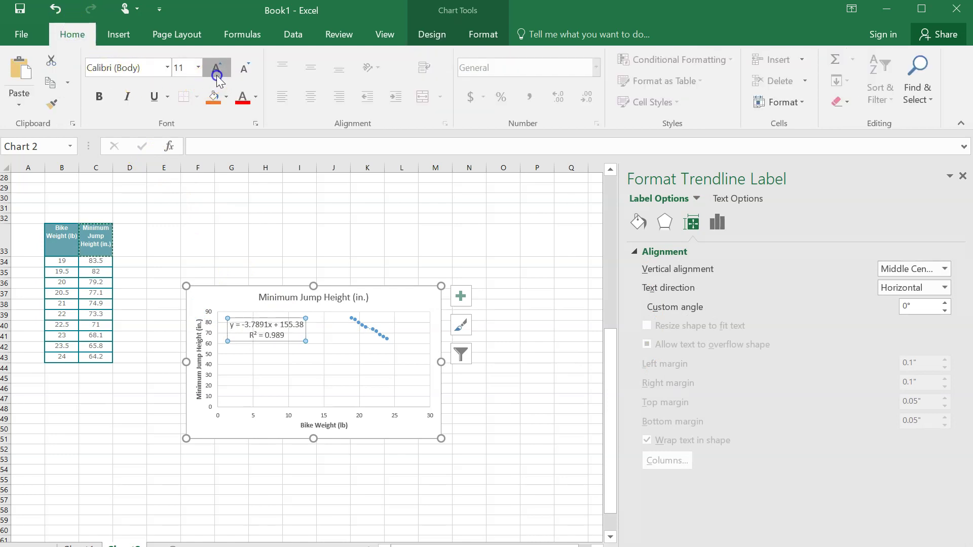
{"action": "left_click", "coordinate": [216, 69]}
{"action": "left_click", "coordinate": [216, 69]}
{"action": "left_click", "coordinate": [216, 69]}
{"action": "left_click", "coordinate": [216, 68]}
{"action": "left_click_drag", "start_coordinate": [239, 313], "coordinate": [274, 341]}
{"action": "left_click_drag", "start_coordinate": [186, 286], "coordinate": [119, 196]}
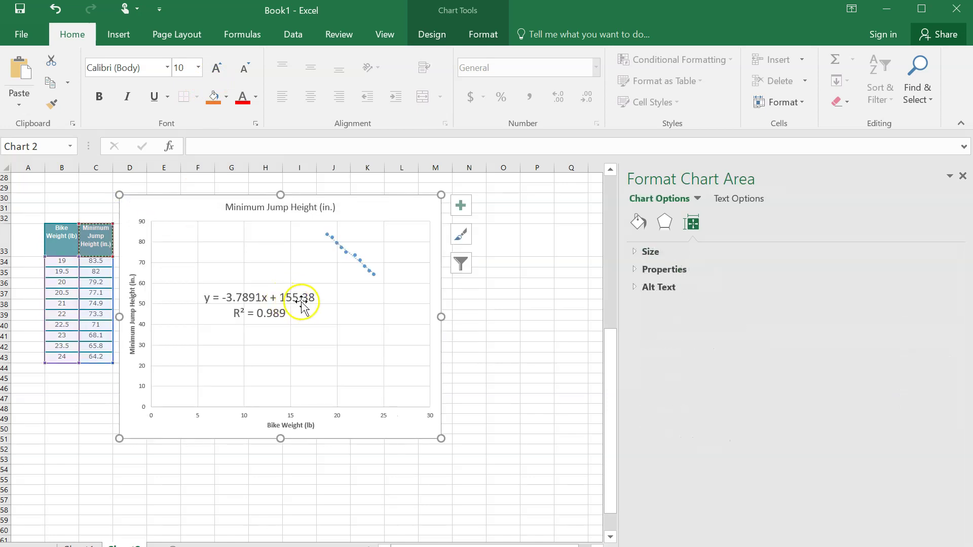